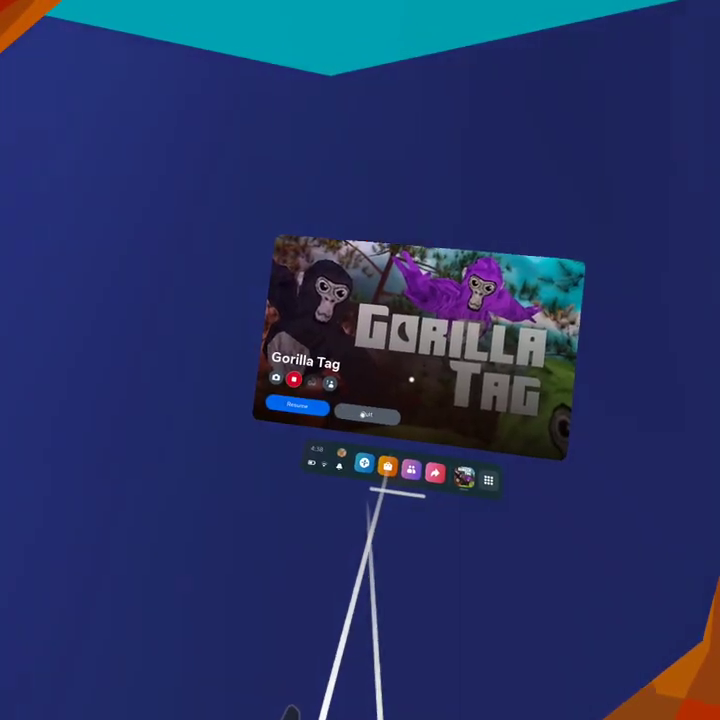
{"action": "key", "text": "super"}
{"action": "key", "text": "super"}
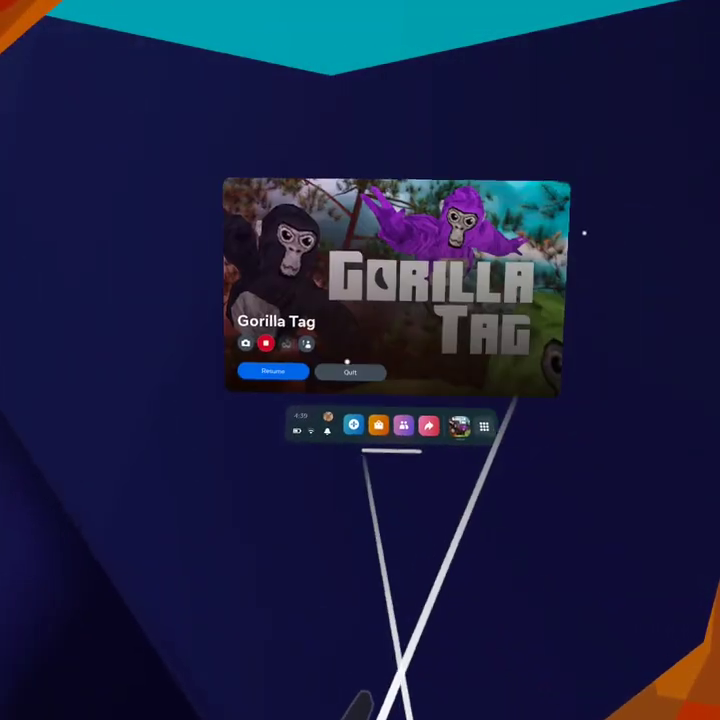
{"action": "left_click", "coordinate": [349, 370]}
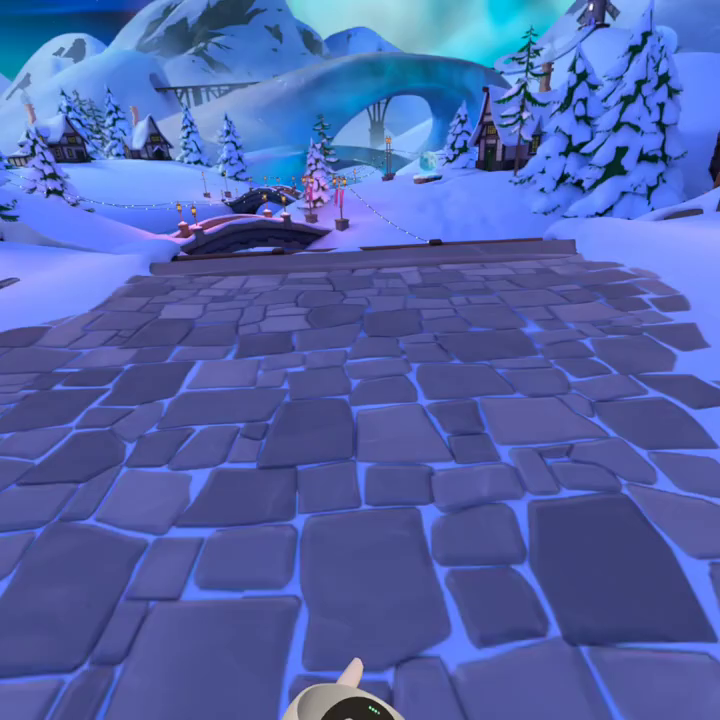